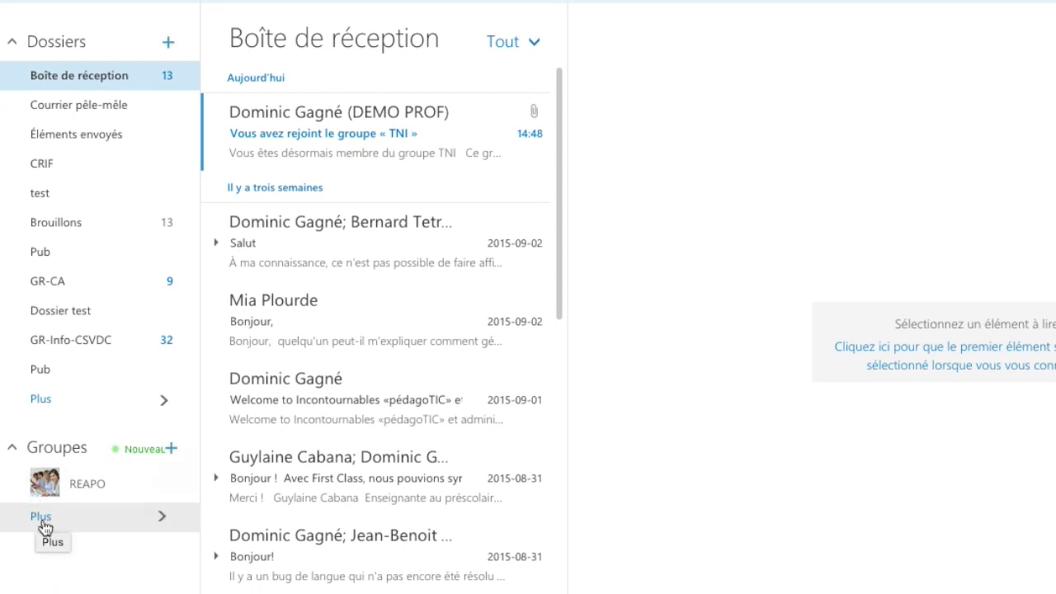
- Open the full directory of groups from the mailbox's group list and browse through the available groups
{"action": "left_click", "coordinate": [60, 518]}
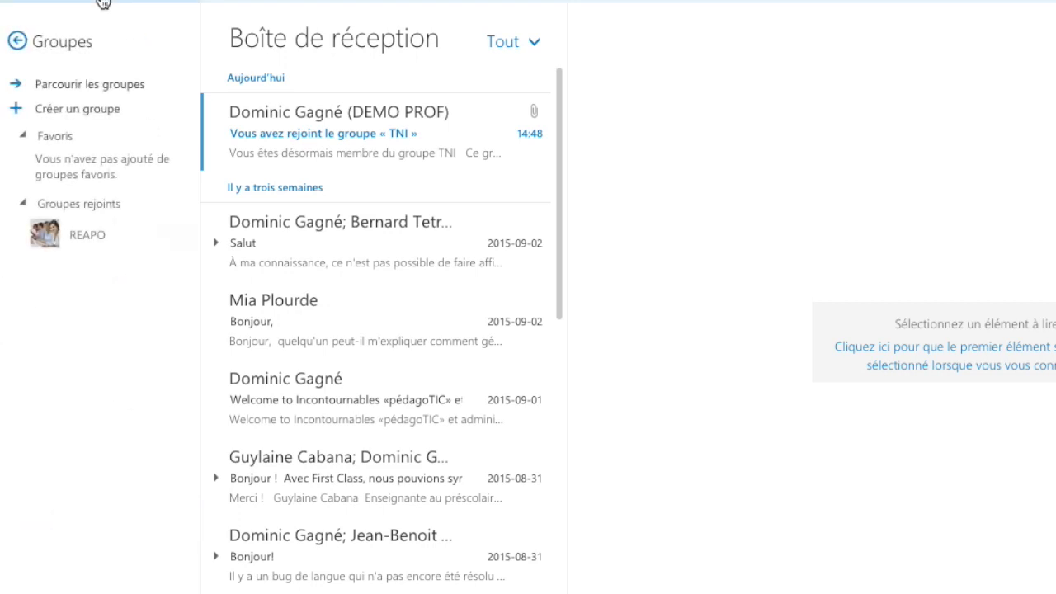
{"action": "left_click", "coordinate": [107, 87]}
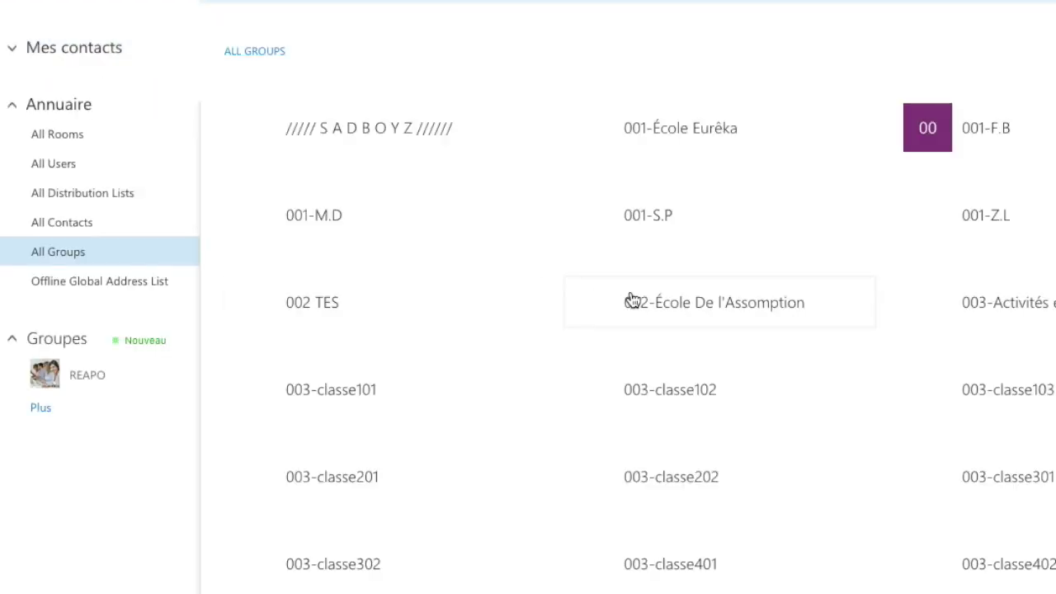
{"action": "scroll", "coordinate": [631, 300], "scroll_direction": "down", "scroll_amount": 2}
{"action": "scroll", "coordinate": [632, 300], "scroll_direction": "down", "scroll_amount": 3}
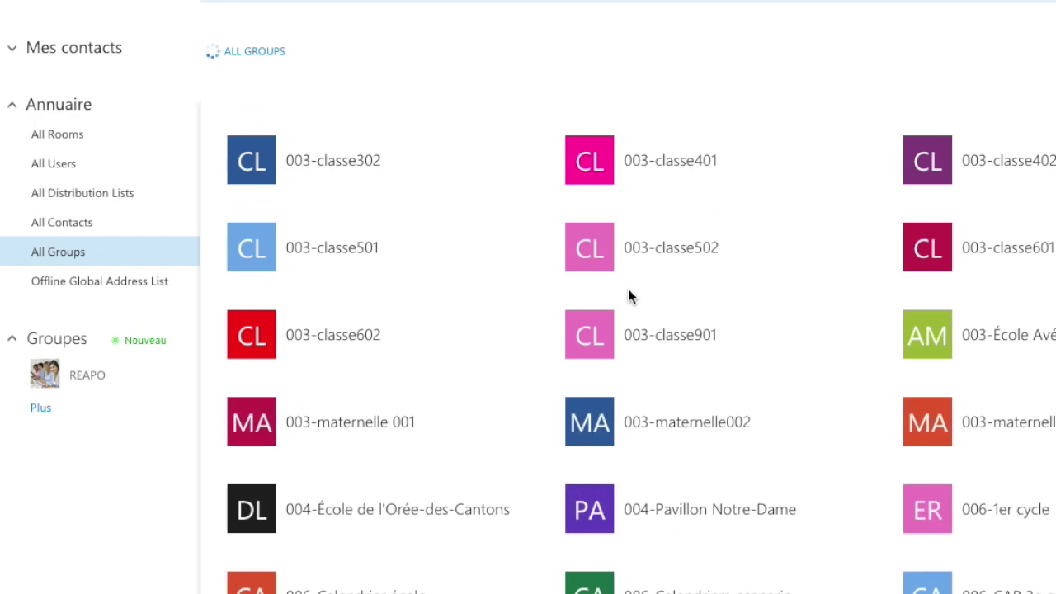
{"action": "scroll", "coordinate": [632, 295], "scroll_direction": "down", "scroll_amount": 4}
{"action": "scroll", "coordinate": [632, 295], "scroll_direction": "down", "scroll_amount": 4}
{"action": "scroll", "coordinate": [630, 296], "scroll_direction": "down", "scroll_amount": 6}
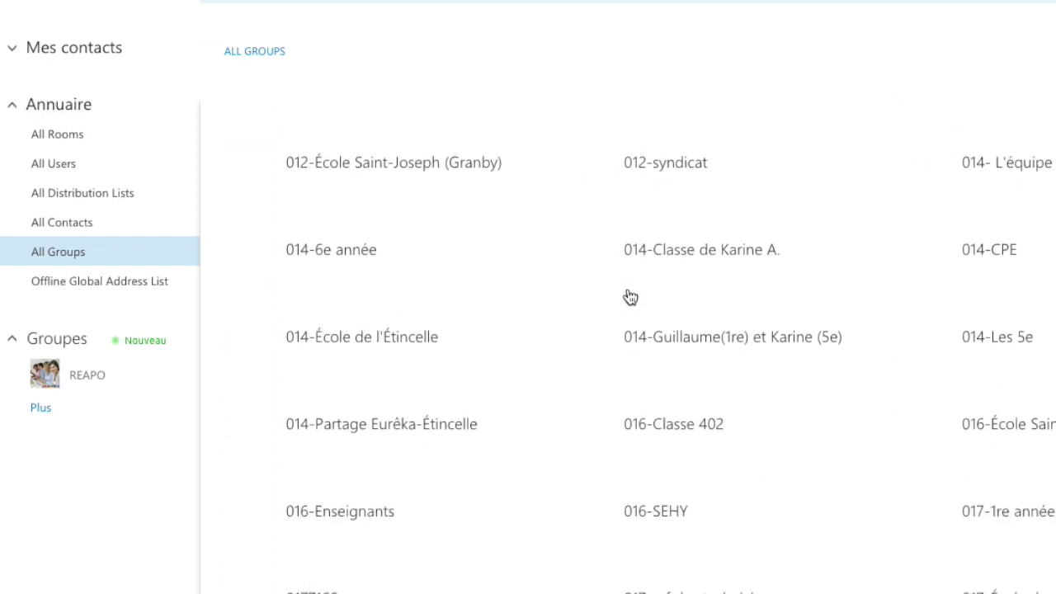
{"action": "scroll", "coordinate": [630, 296], "scroll_direction": "up", "scroll_amount": 20}
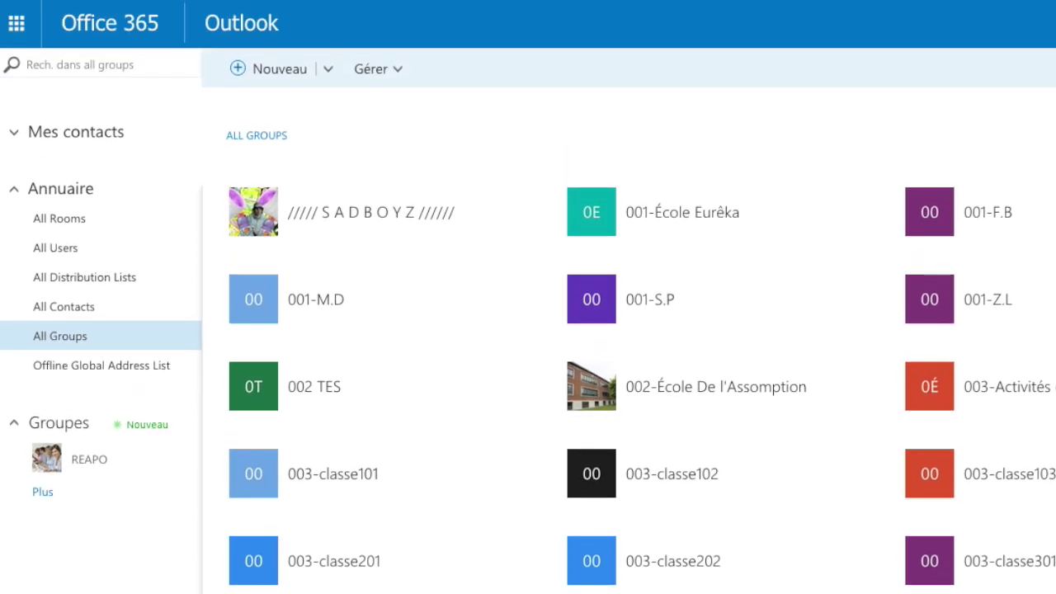
- Search all groups for "057-" and look through the matching groups
{"action": "left_click", "coordinate": [71, 59]}
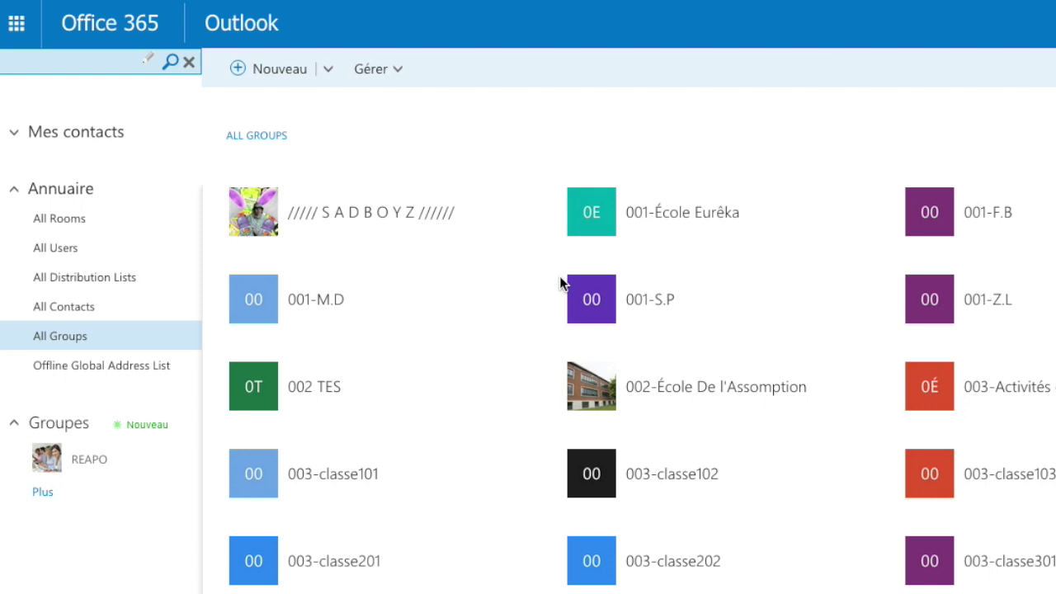
{"action": "type", "text": "057-"}
{"action": "key", "text": "Return"}
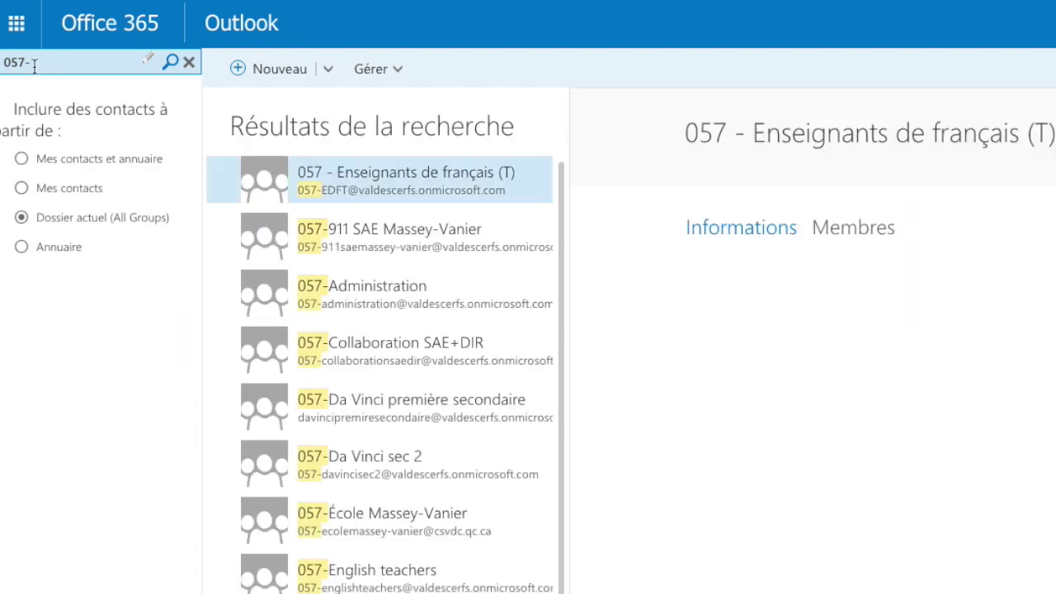
{"action": "scroll", "coordinate": [399, 323], "scroll_direction": "down", "scroll_amount": 3}
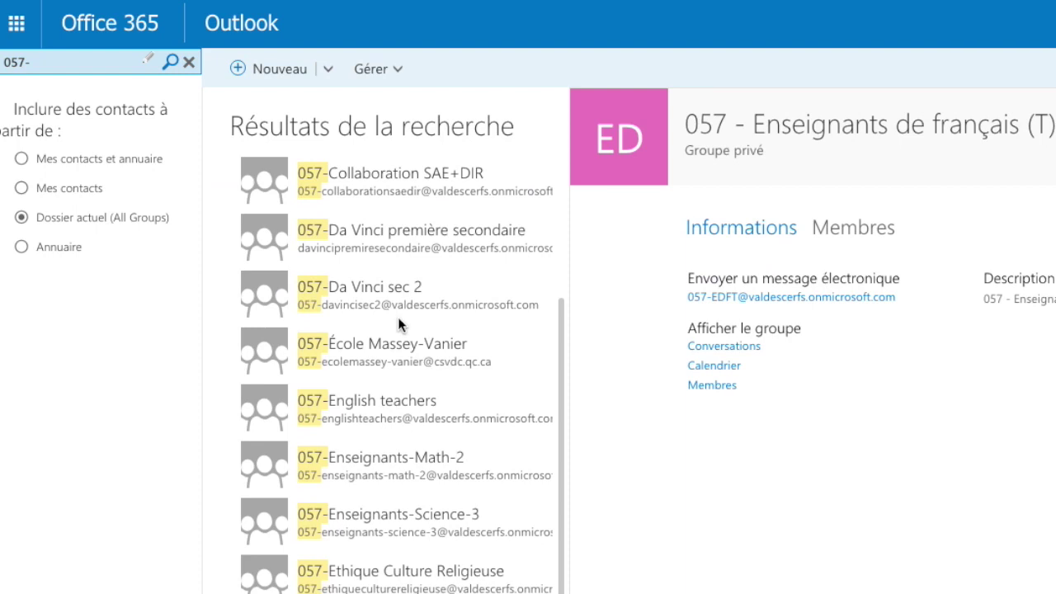
{"action": "scroll", "coordinate": [399, 322], "scroll_direction": "up", "scroll_amount": 3}
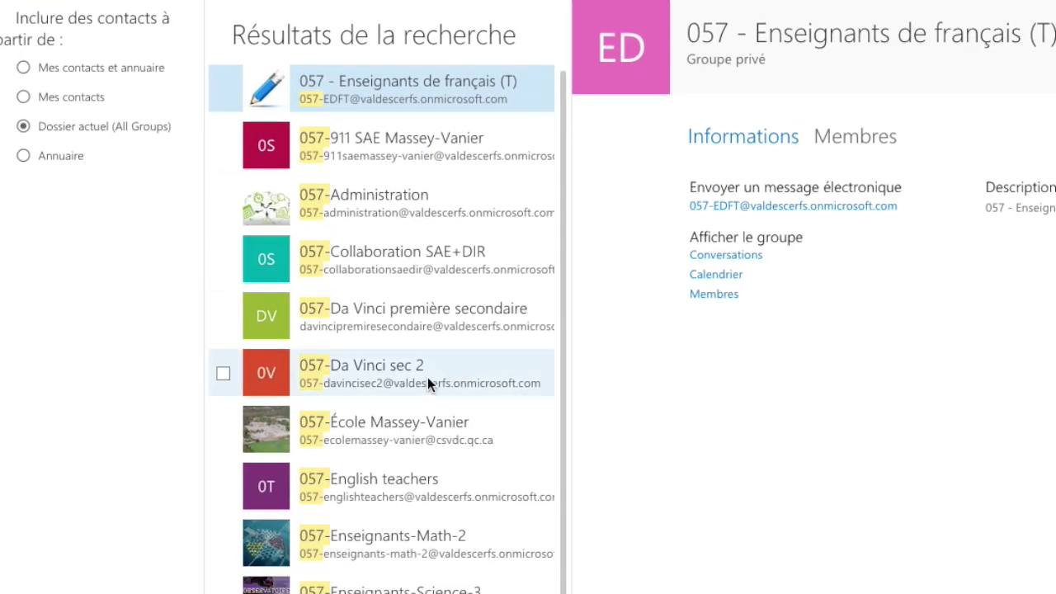
{"action": "scroll", "coordinate": [428, 441], "scroll_direction": "down", "scroll_amount": 3}
{"action": "scroll", "coordinate": [428, 441], "scroll_direction": "up", "scroll_amount": 1}
{"action": "scroll", "coordinate": [429, 372], "scroll_direction": "up", "scroll_amount": 2}
{"action": "scroll", "coordinate": [429, 373], "scroll_direction": "down", "scroll_amount": 1}
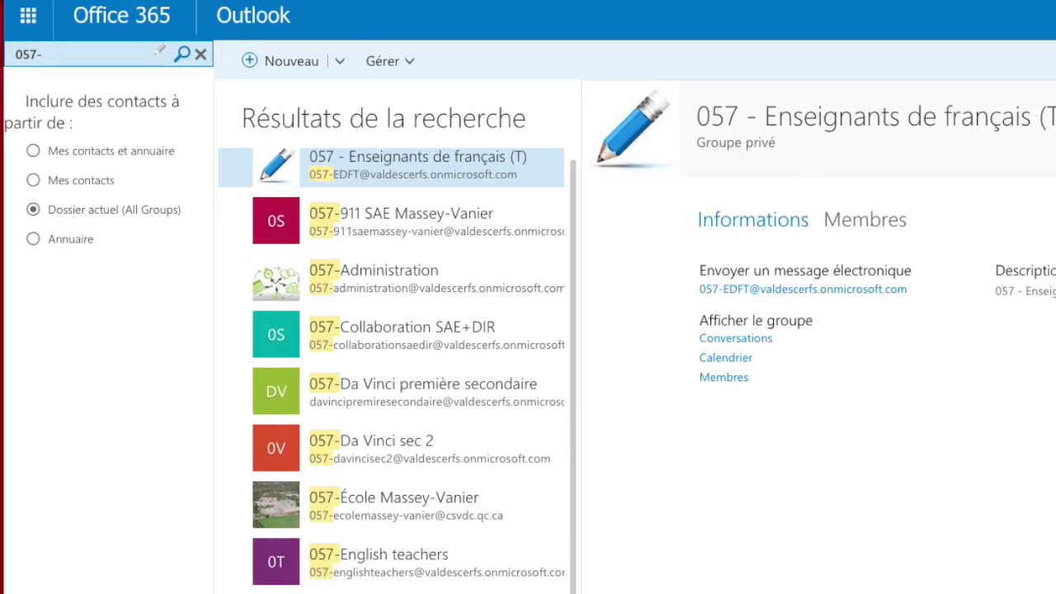
- Search all groups for "tni", read the TNI group's description and join this public group
{"action": "left_click", "coordinate": [74, 54]}
{"action": "type", "text": "tni"}
{"action": "left_click", "coordinate": [182, 54]}
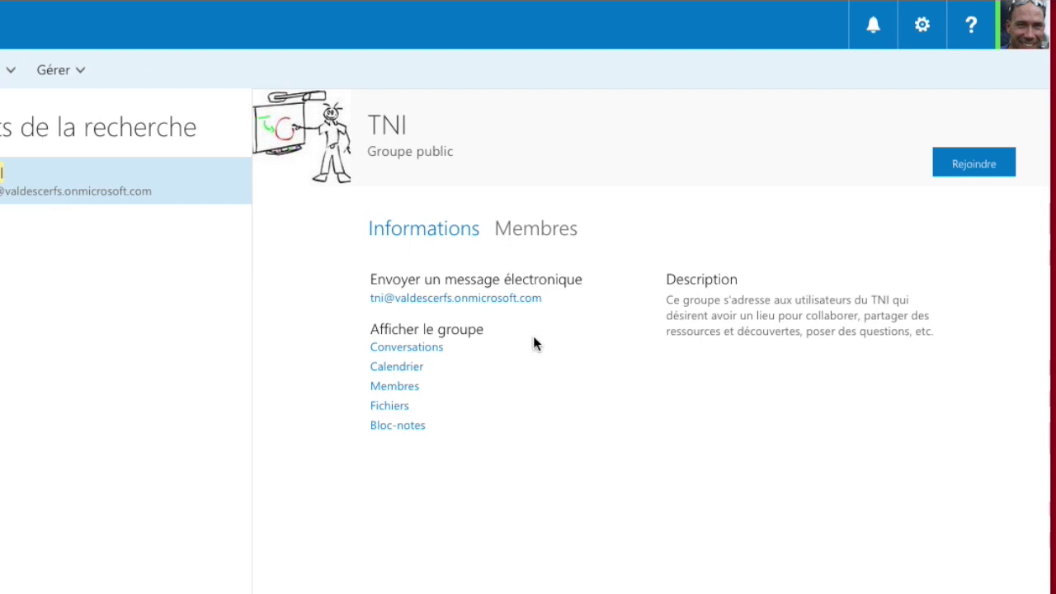
{"action": "left_click_drag", "start_coordinate": [669, 301], "coordinate": [933, 331]}
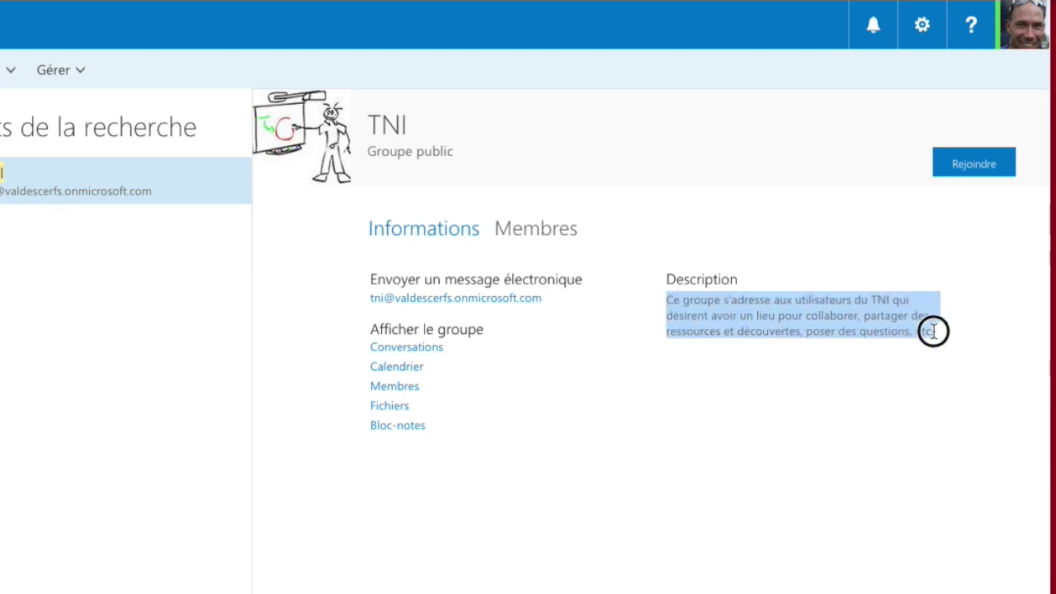
{"action": "left_click", "coordinate": [984, 165]}
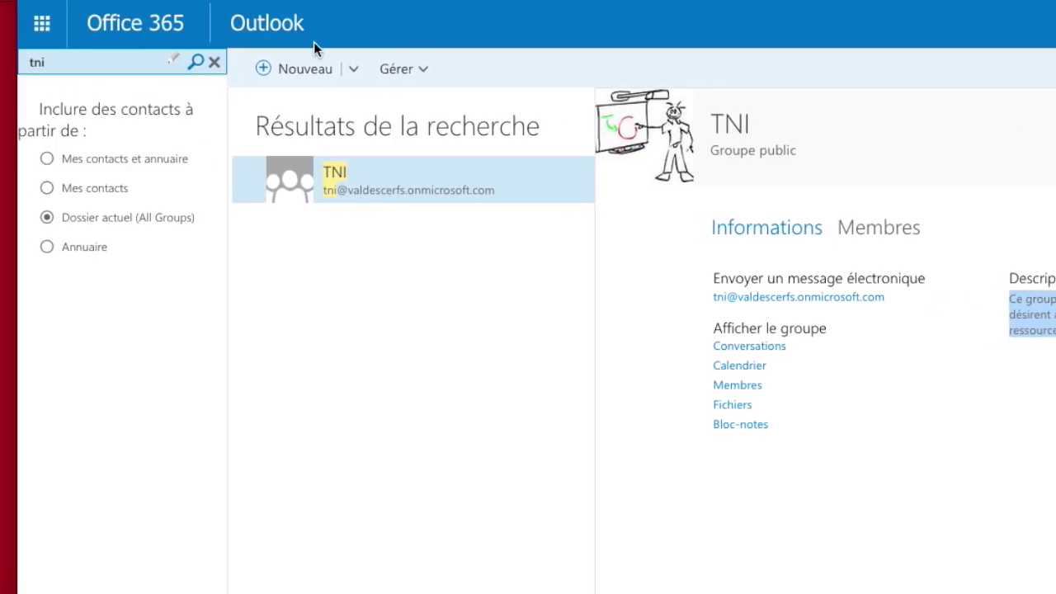
- Clear the group search, open the TNI group from the joined groups and check its additional options
{"action": "left_click", "coordinate": [216, 69]}
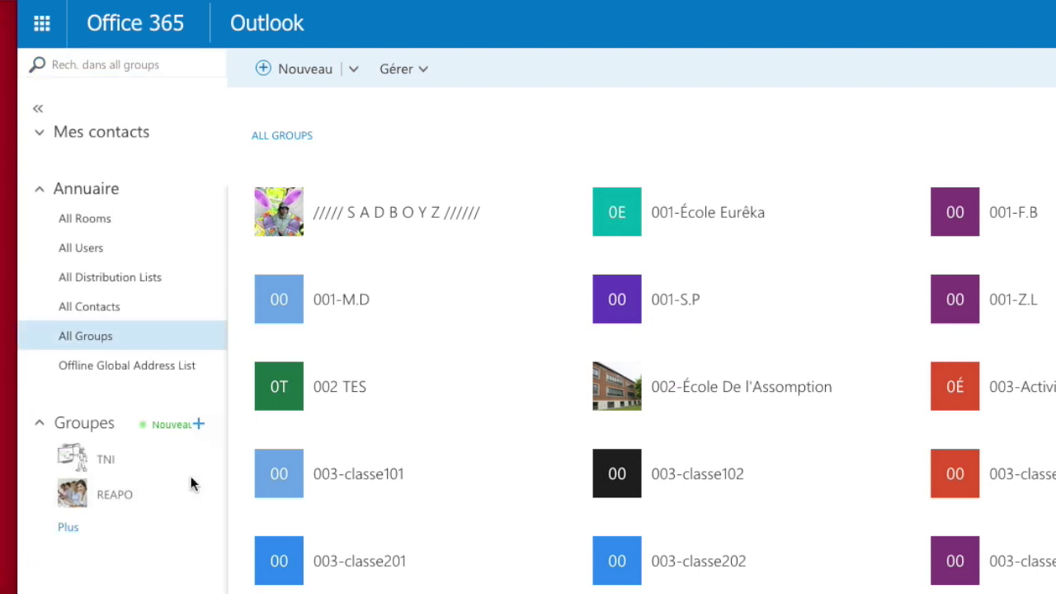
{"action": "left_click", "coordinate": [108, 467]}
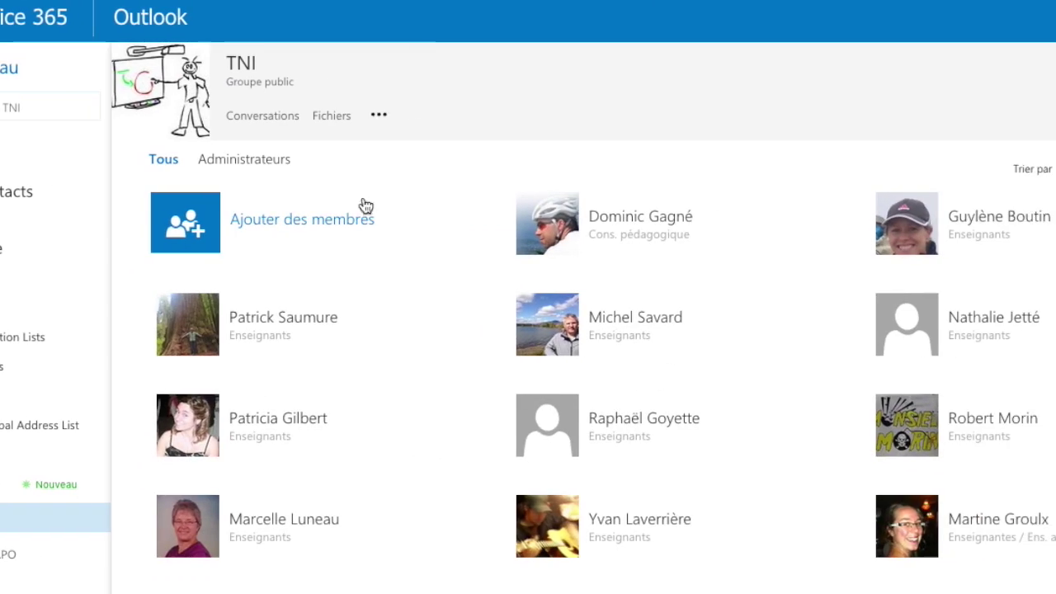
{"action": "left_click", "coordinate": [379, 115]}
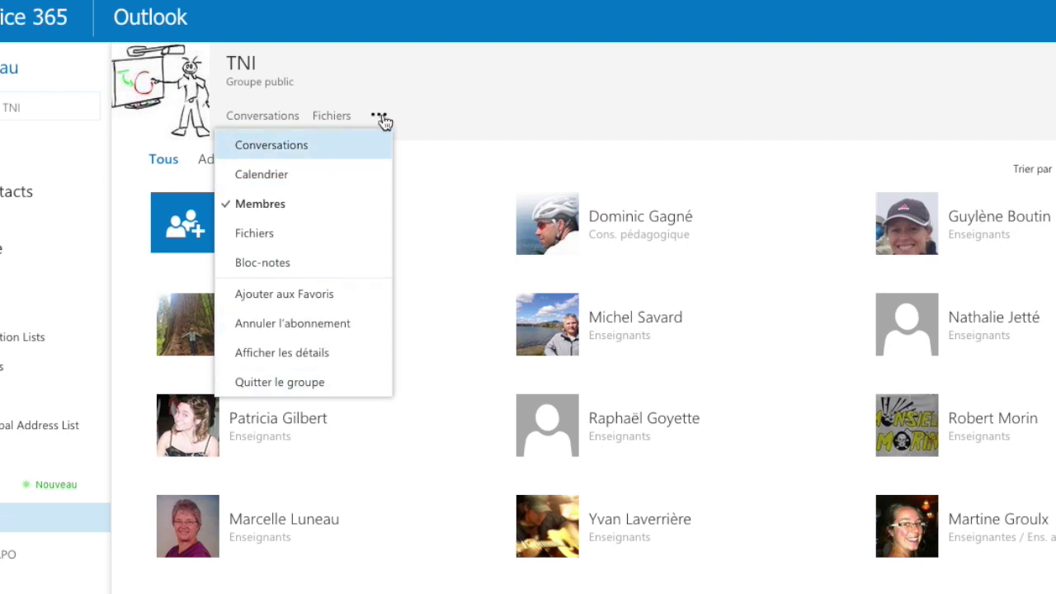
{"action": "left_click", "coordinate": [444, 109]}
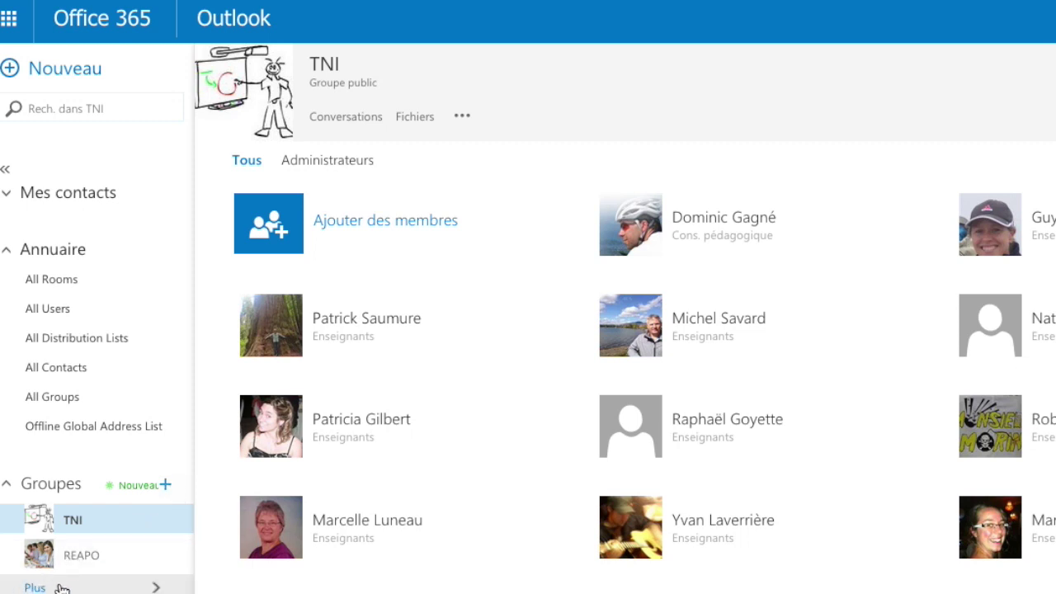
- Open the form for creating a group, examine its description field and privacy choices, and leave it without creating anything
{"action": "left_click", "coordinate": [168, 488]}
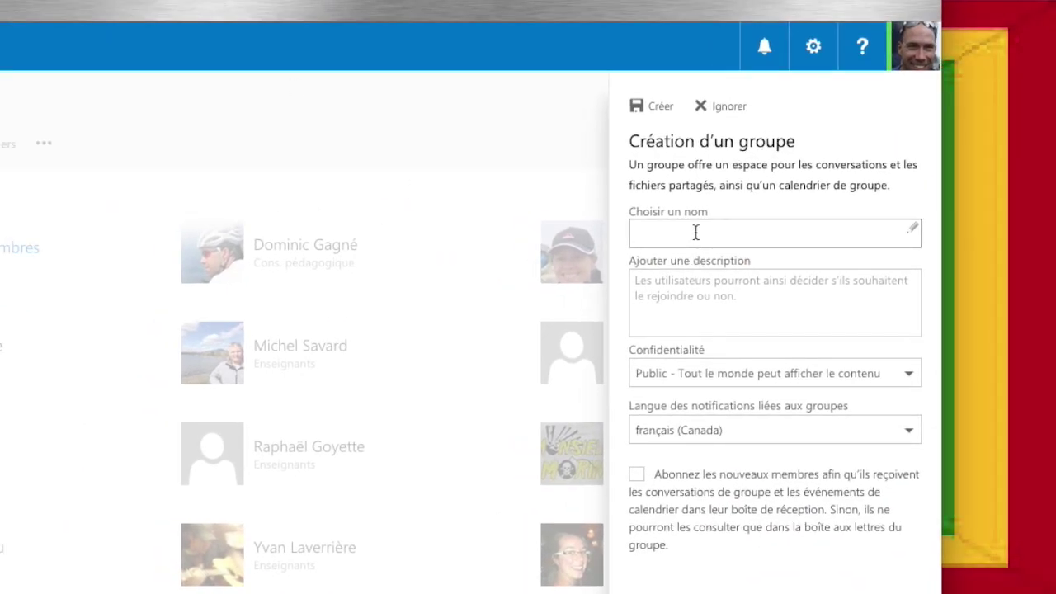
{"action": "left_click", "coordinate": [675, 299]}
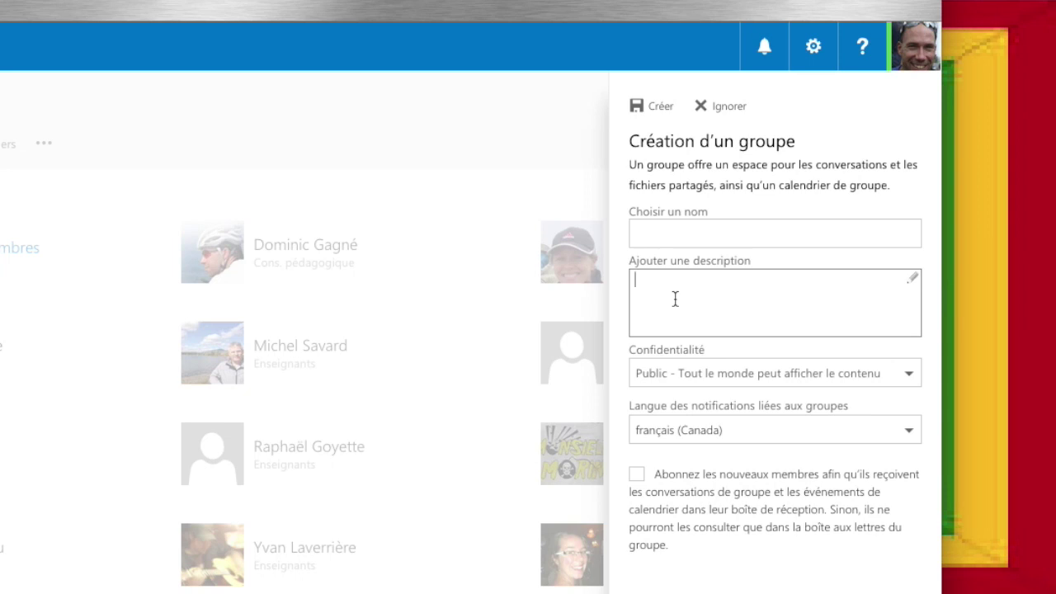
{"action": "left_click", "coordinate": [704, 376]}
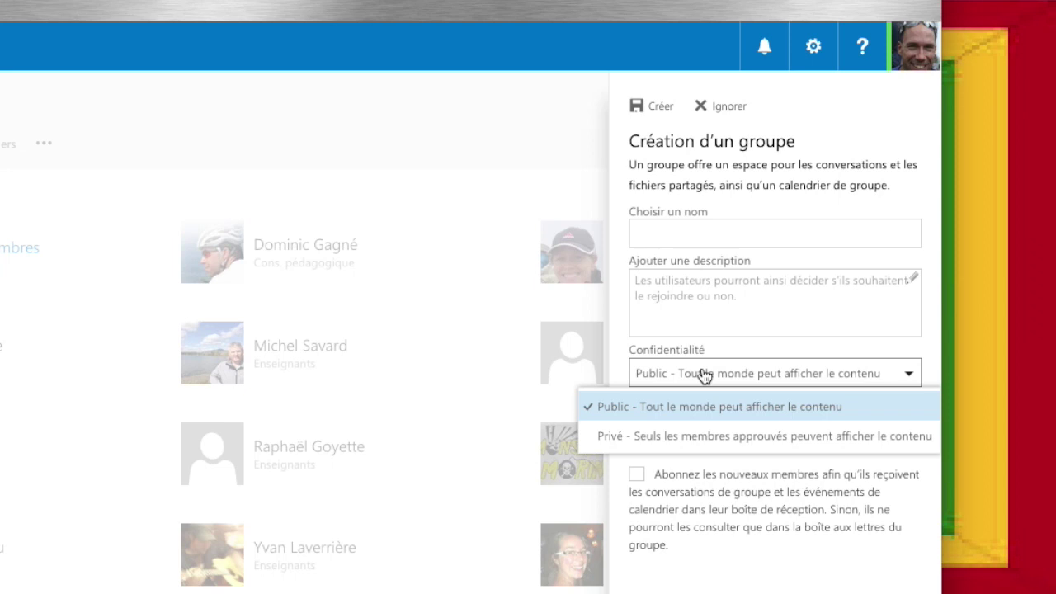
{"action": "left_click", "coordinate": [598, 353]}
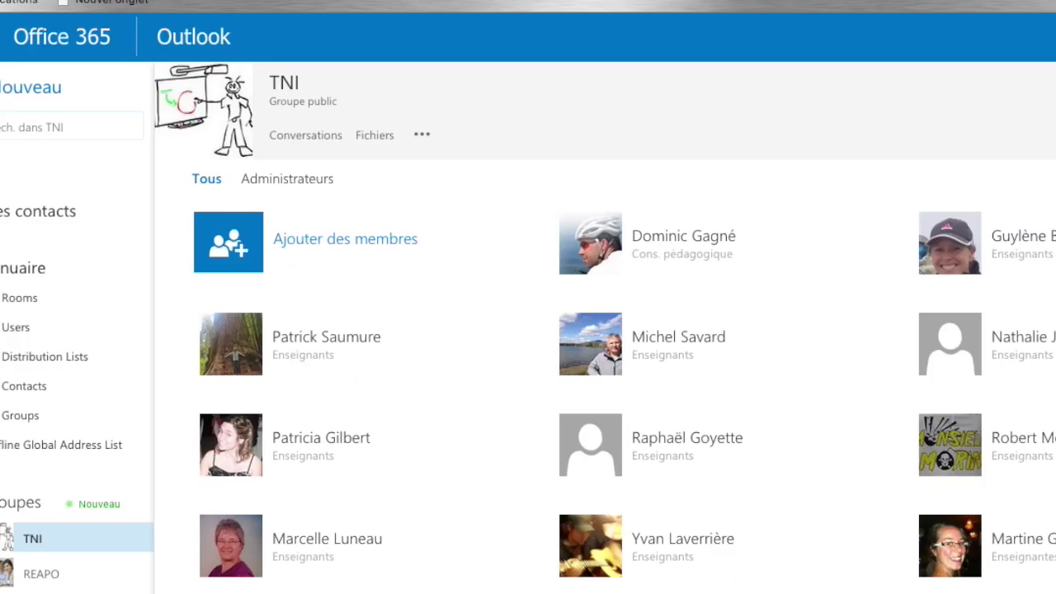
- Start creating a group again, try the option that subscribes new members, turn it back off and discard the group
{"action": "left_click", "coordinate": [137, 479]}
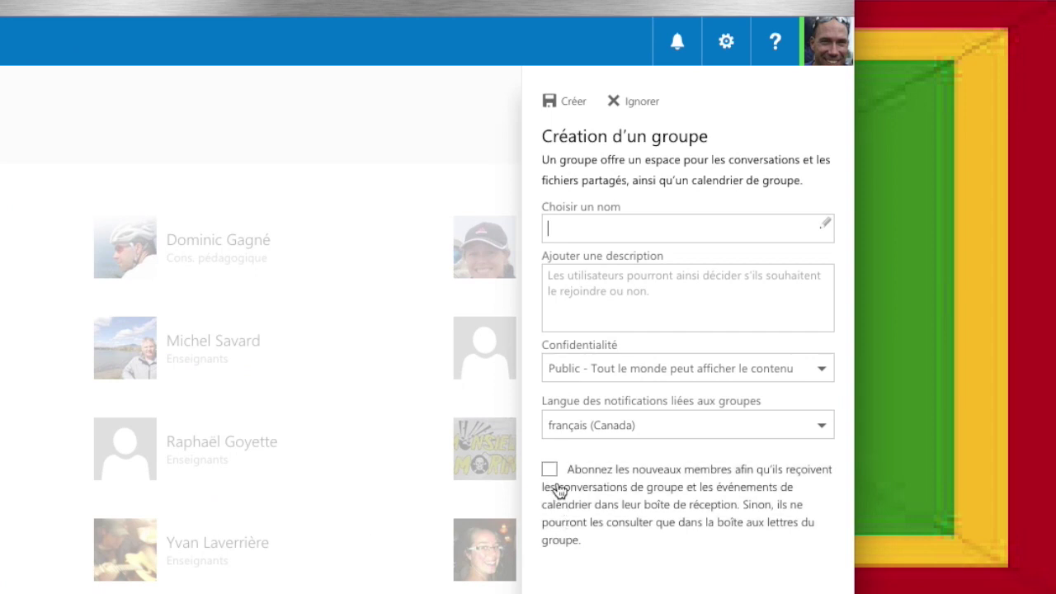
{"action": "left_click", "coordinate": [1032, 442]}
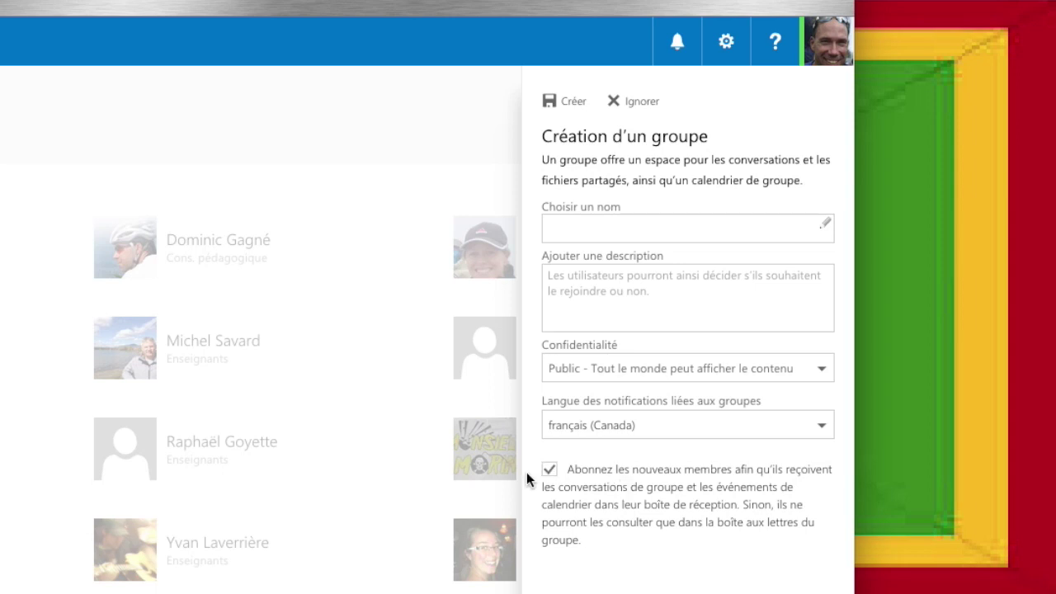
{"action": "left_click", "coordinate": [549, 470]}
{"action": "left_click", "coordinate": [651, 110]}
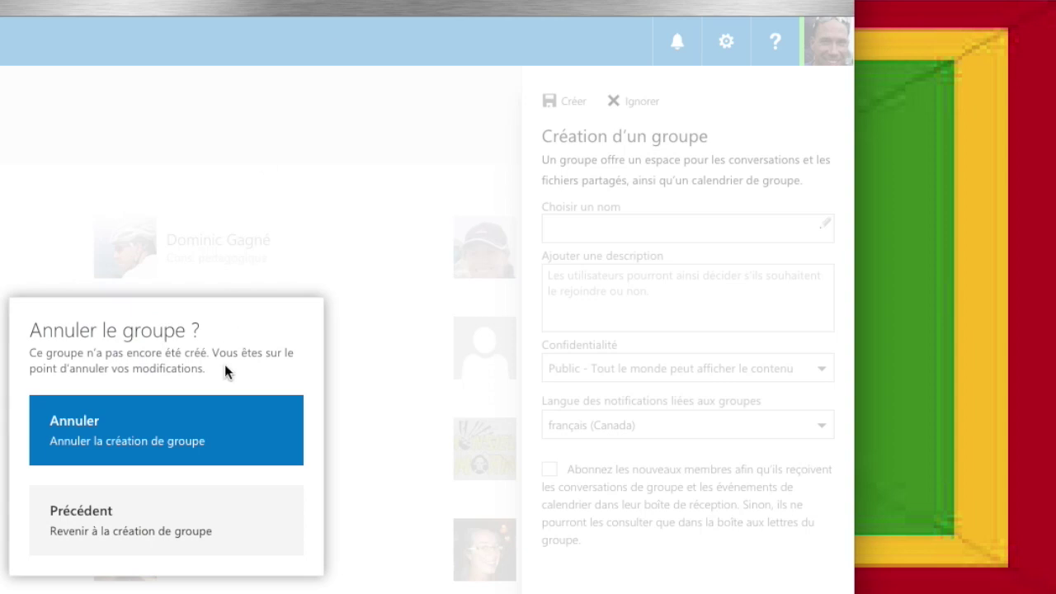
{"action": "left_click", "coordinate": [198, 404]}
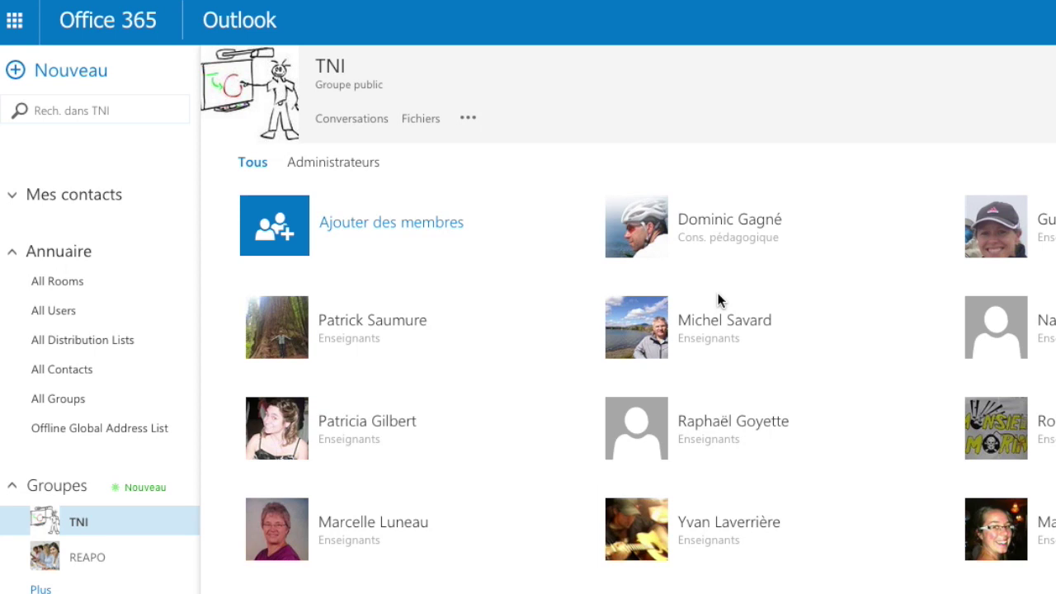
- Review the sections and membership actions offered for the TNI group, without choosing any
{"action": "left_click", "coordinate": [467, 118]}
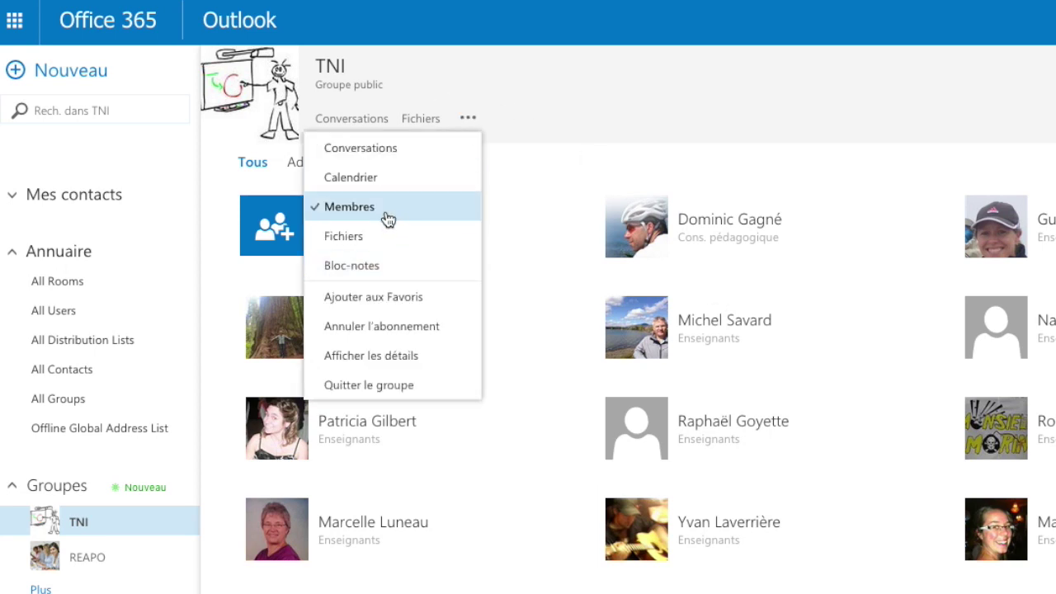
{"action": "left_click", "coordinate": [552, 86]}
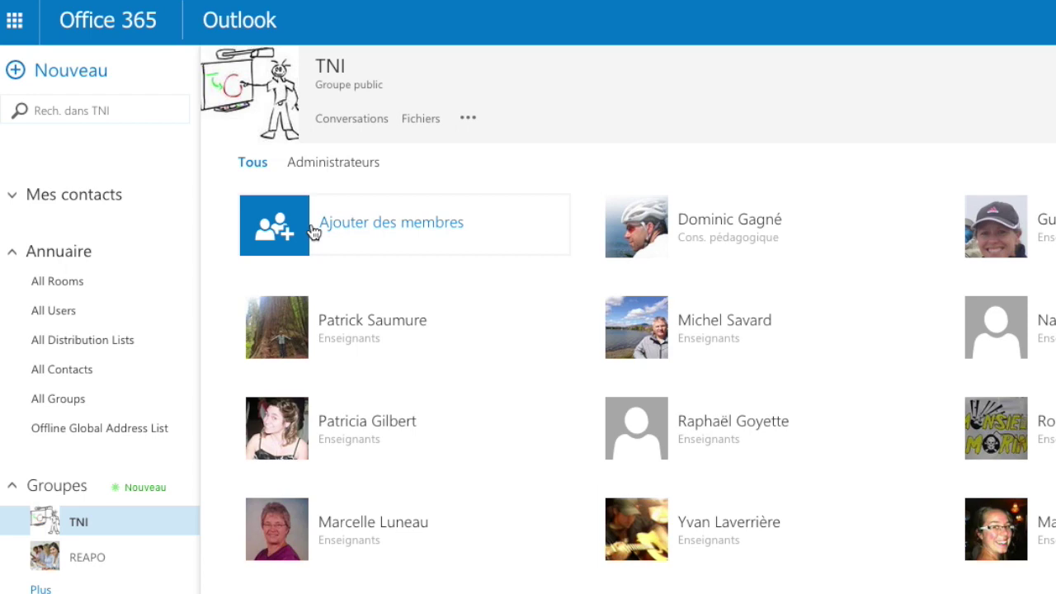
- Switch to Contacts and view the types of new item that can be created there, without creating one
{"action": "left_click", "coordinate": [14, 28]}
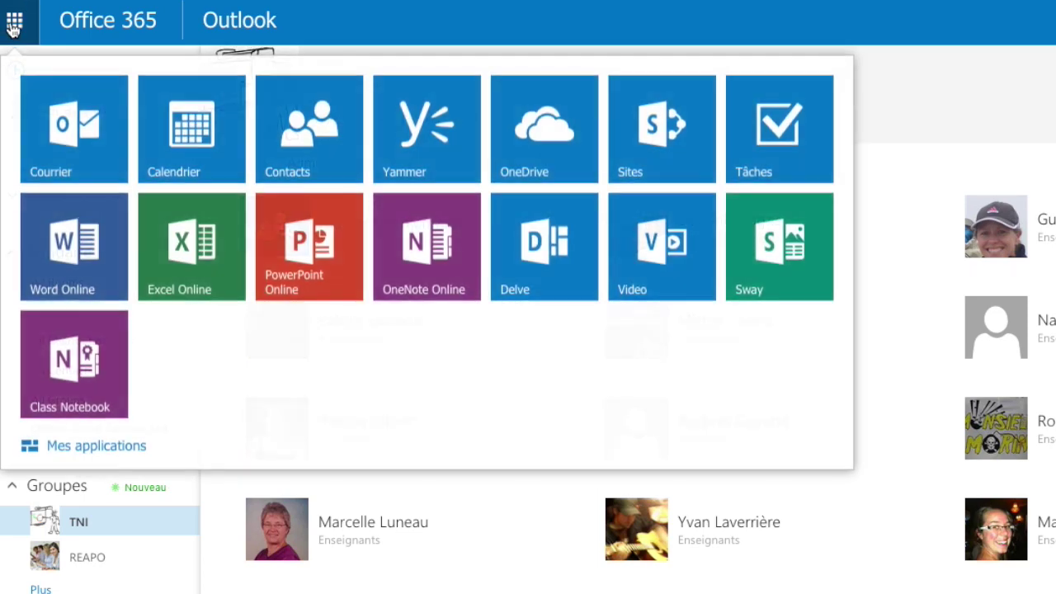
{"action": "left_click", "coordinate": [306, 144]}
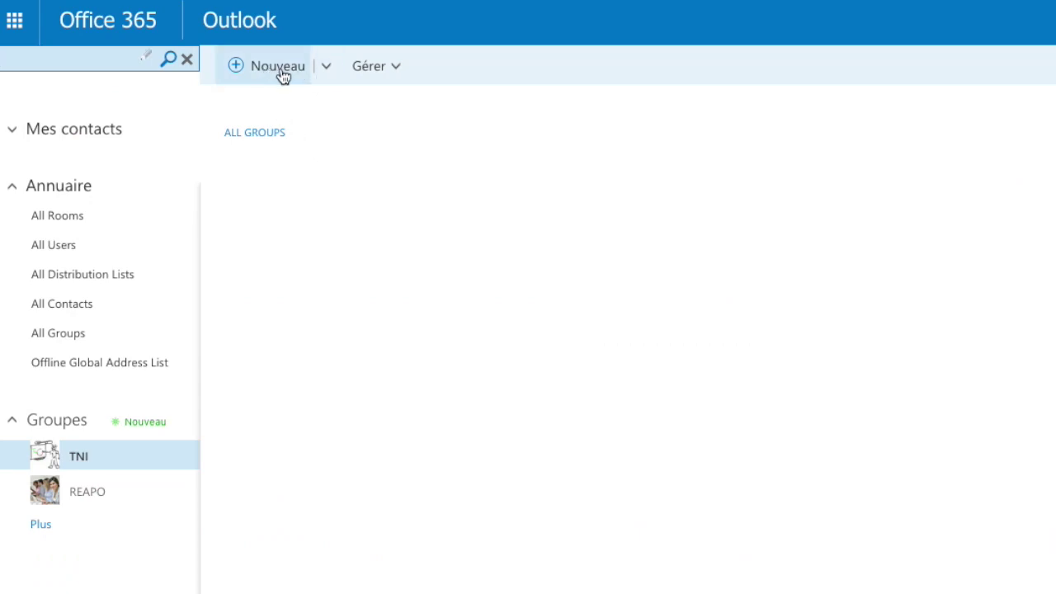
{"action": "left_click", "coordinate": [328, 69]}
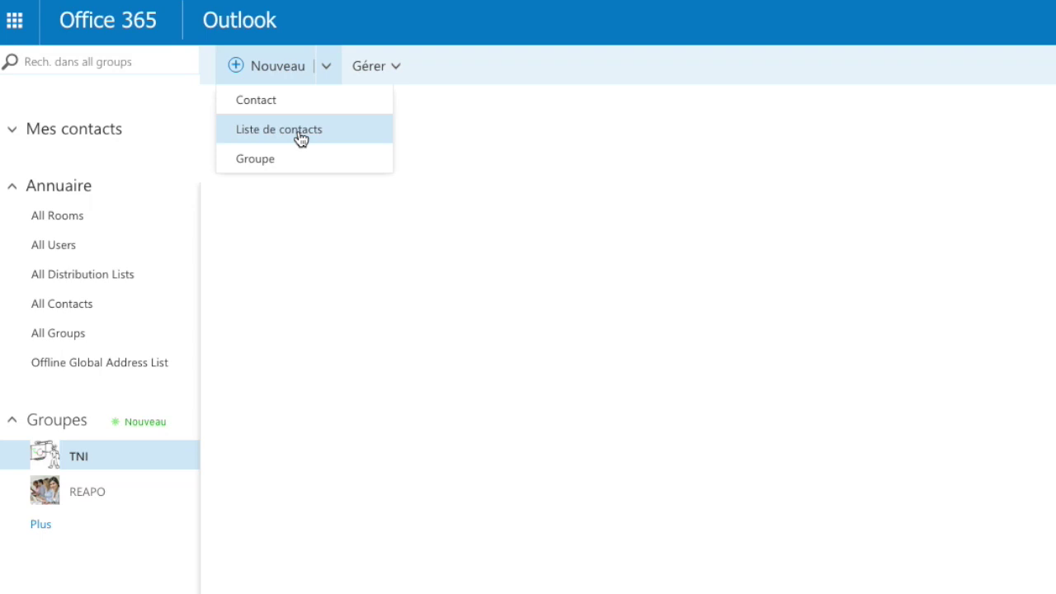
{"action": "left_click", "coordinate": [496, 256]}
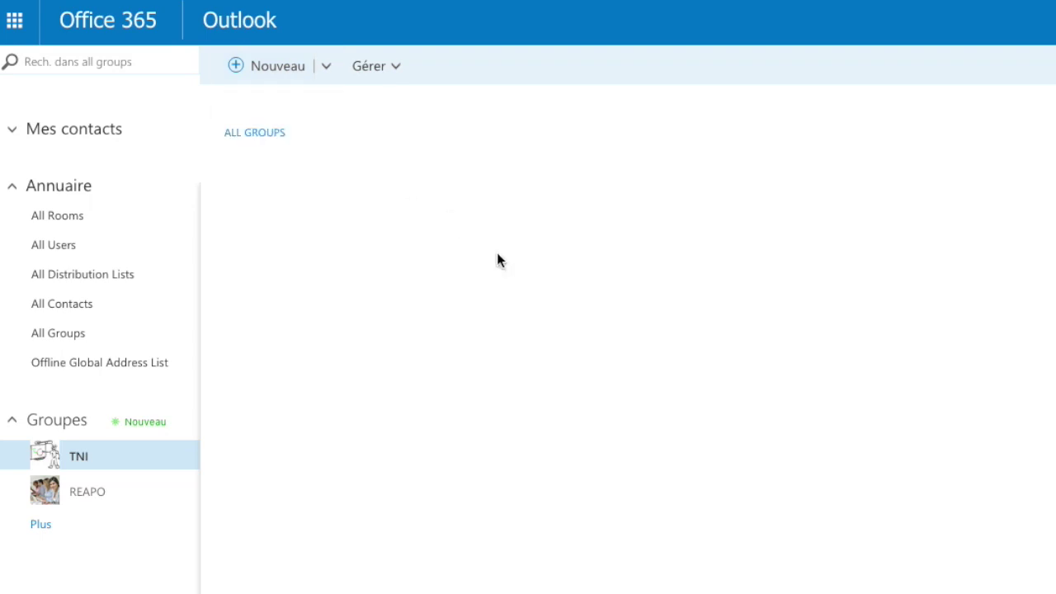